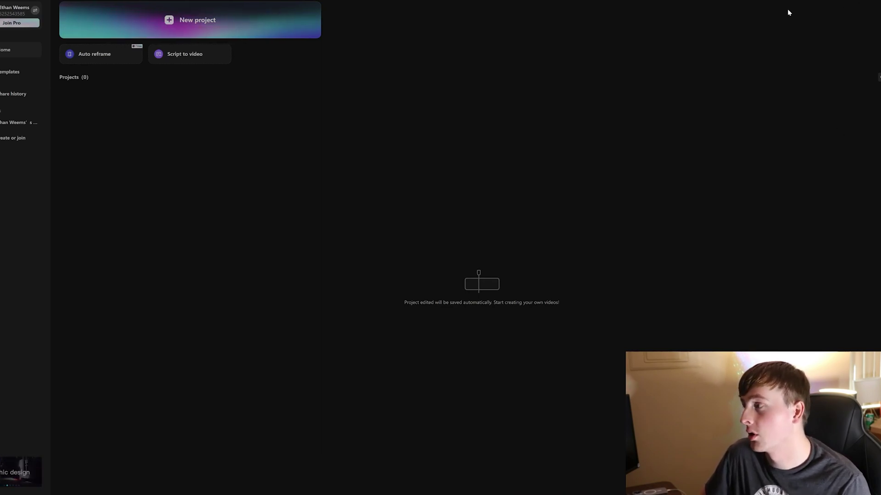
- Launch Auto reframe from the CapCut home screen to start importing a video
left_click(108, 55)
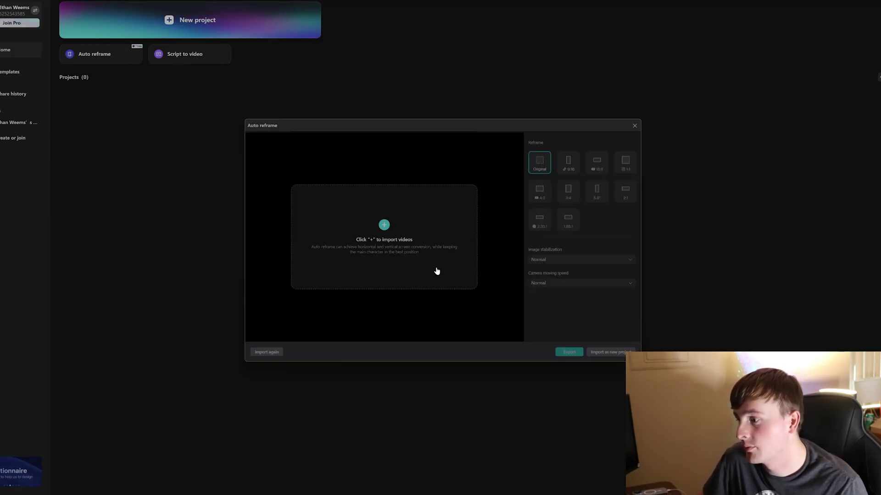
- Load the webcam clip into Auto reframe, pause the preview, and switch the crop to 1:1
left_click(384, 226)
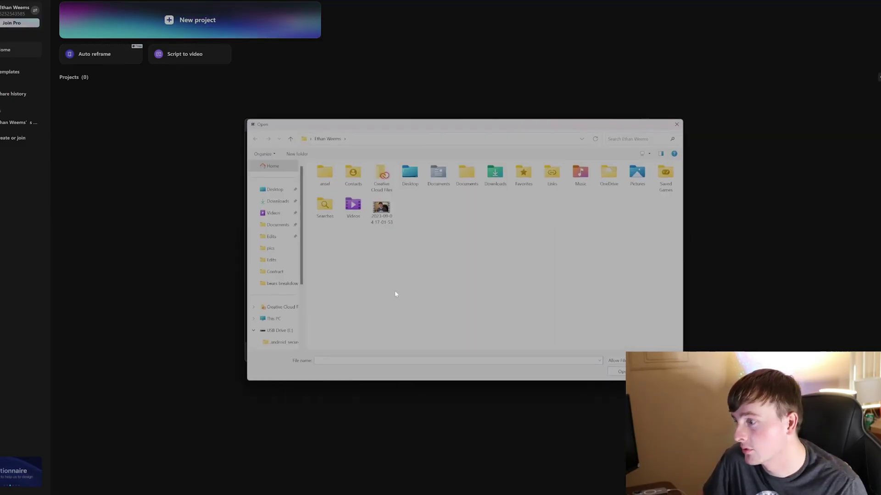
double_click(388, 215)
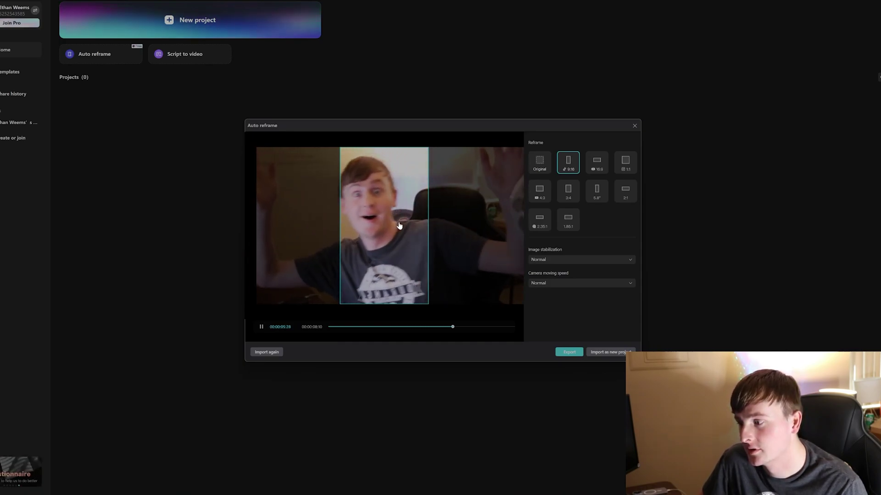
left_click(262, 327)
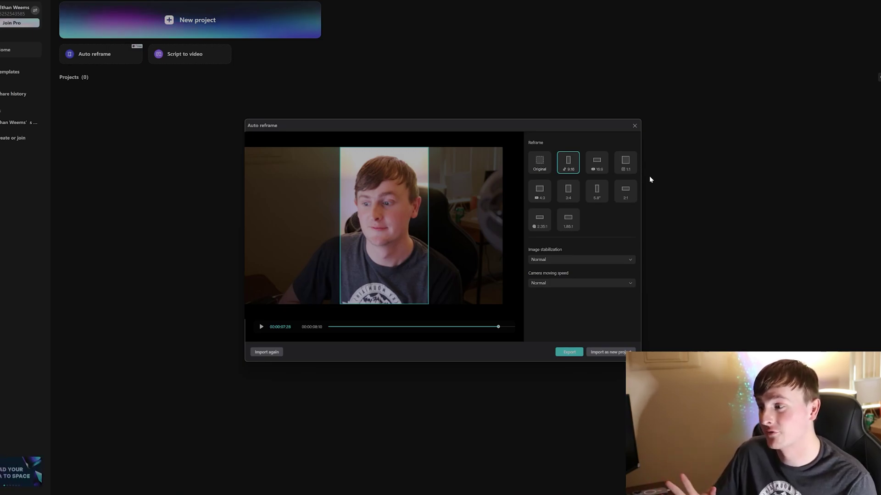
left_click(625, 163)
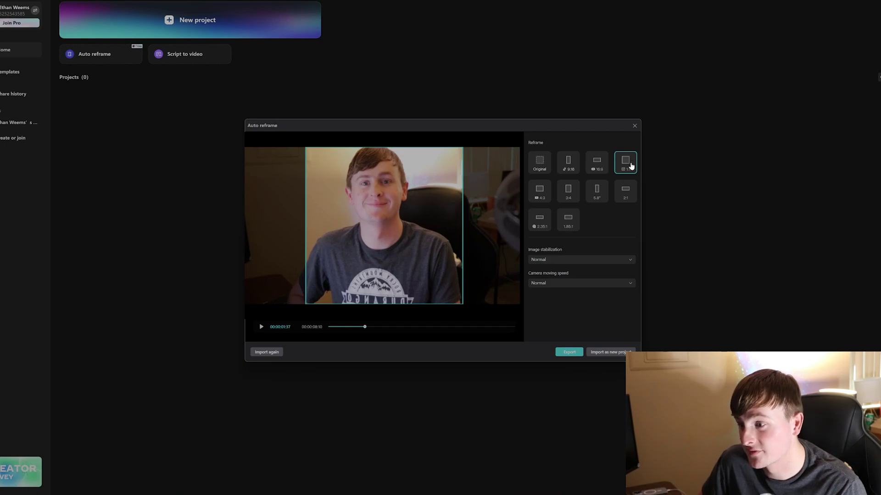
left_click(262, 327)
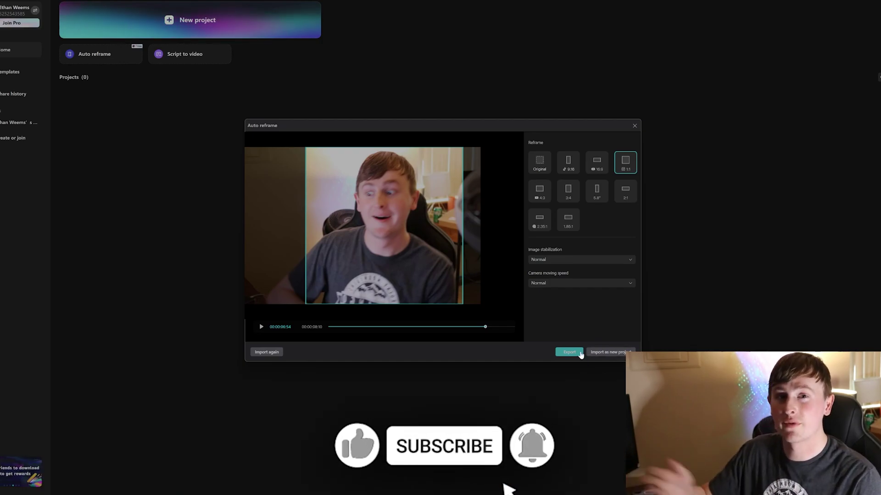
- Close the Auto reframe window, leaving the empty projects list on the start page
left_click(570, 352)
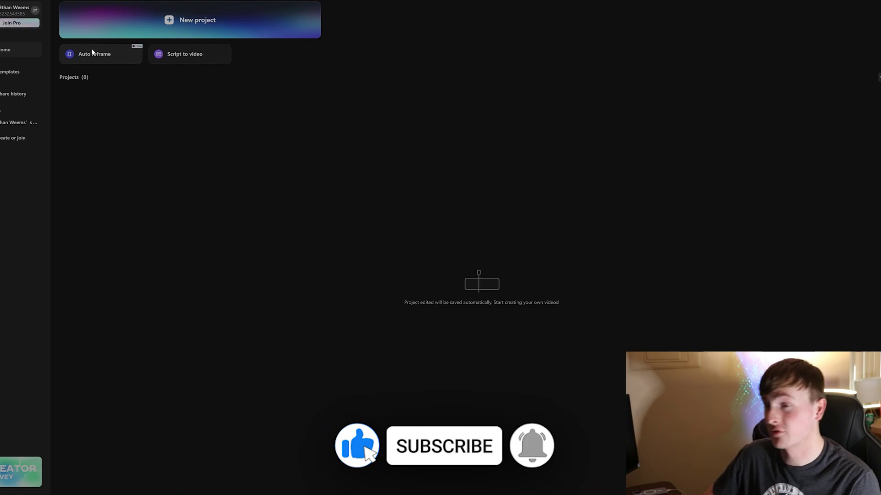